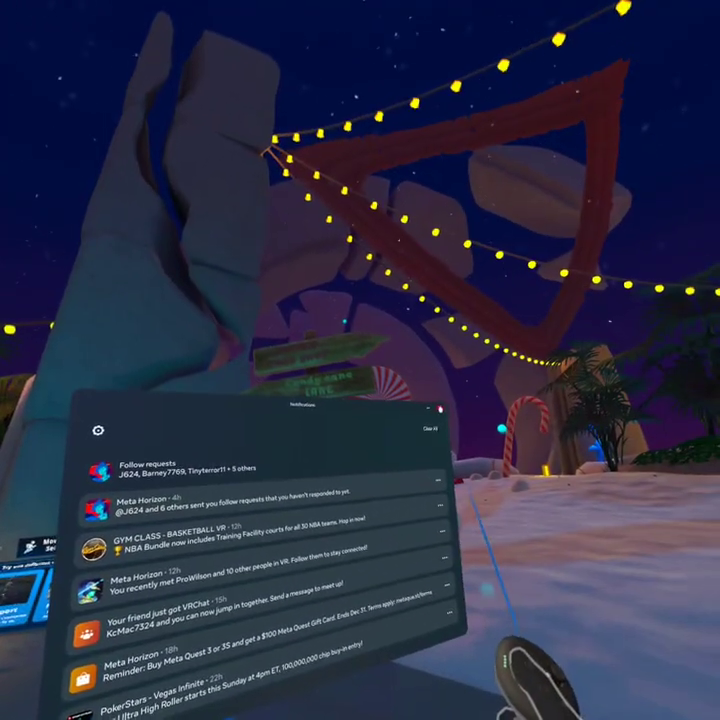
Go from Quick settings into Settings and open the Privacy & safety page
{"action": "left_click", "coordinate": [466, 480]}
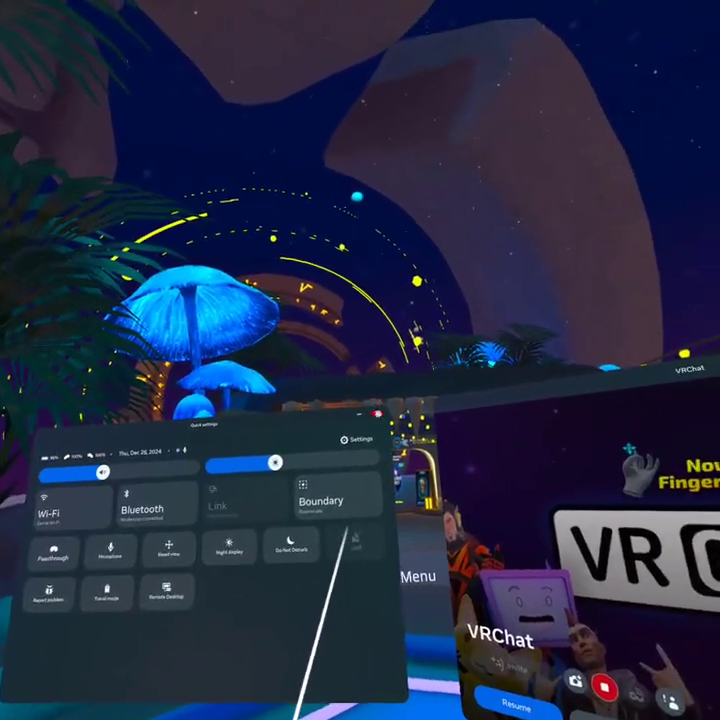
{"action": "left_click", "coordinate": [357, 538]}
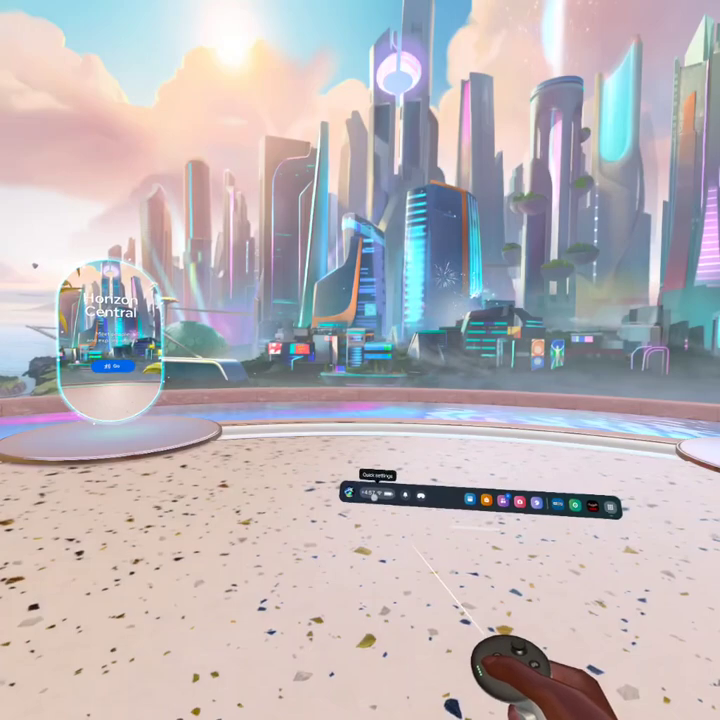
{"action": "left_click", "coordinate": [372, 491]}
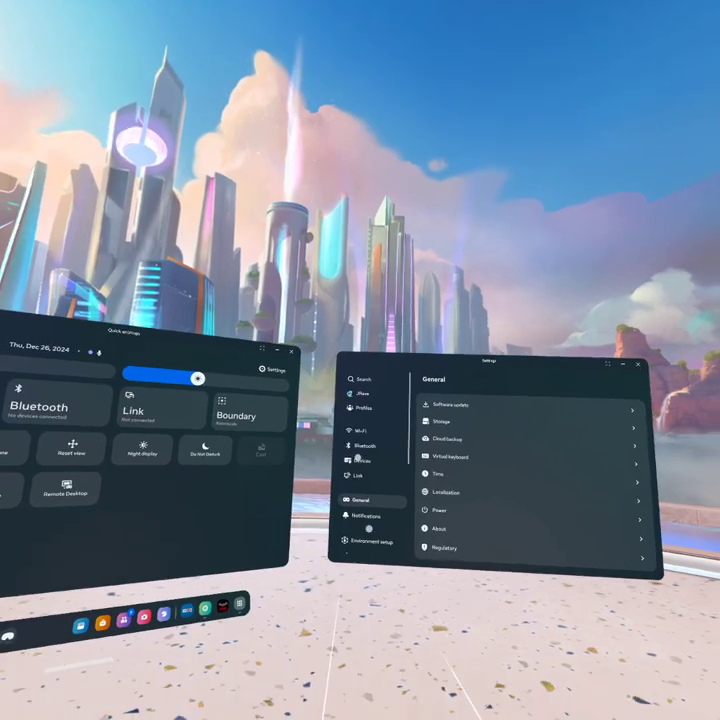
{"action": "scroll", "coordinate": [373, 478], "scroll_direction": "down", "scroll_amount": 2}
{"action": "scroll", "coordinate": [375, 475], "scroll_direction": "down", "scroll_amount": 3}
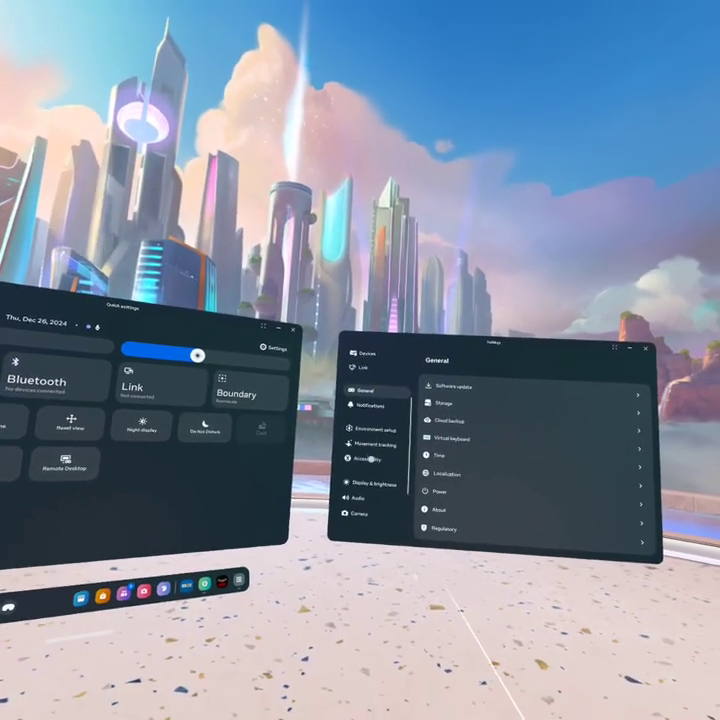
{"action": "scroll", "coordinate": [377, 471], "scroll_direction": "down", "scroll_amount": 3}
{"action": "left_click", "coordinate": [370, 494]}
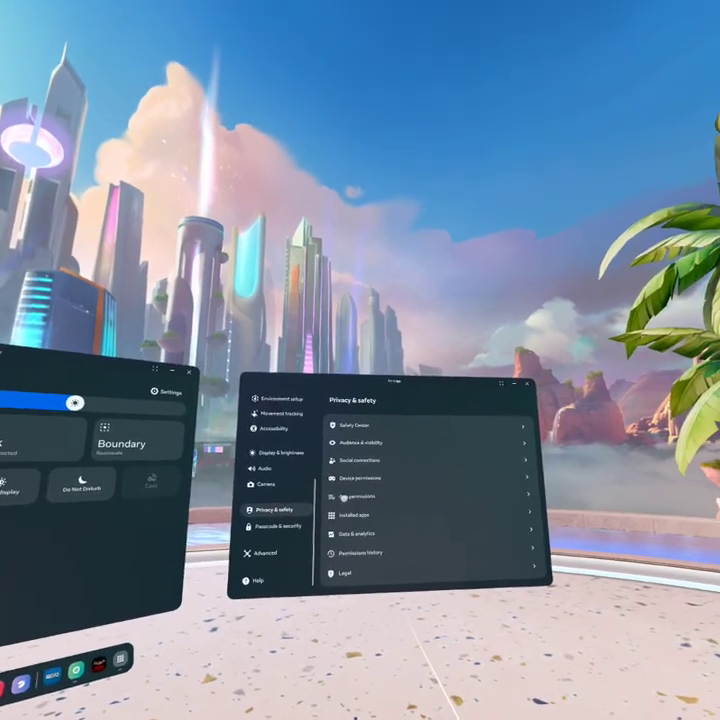
Open App permissions, then the Microphone list of per-app access switches
{"action": "left_click", "coordinate": [362, 488]}
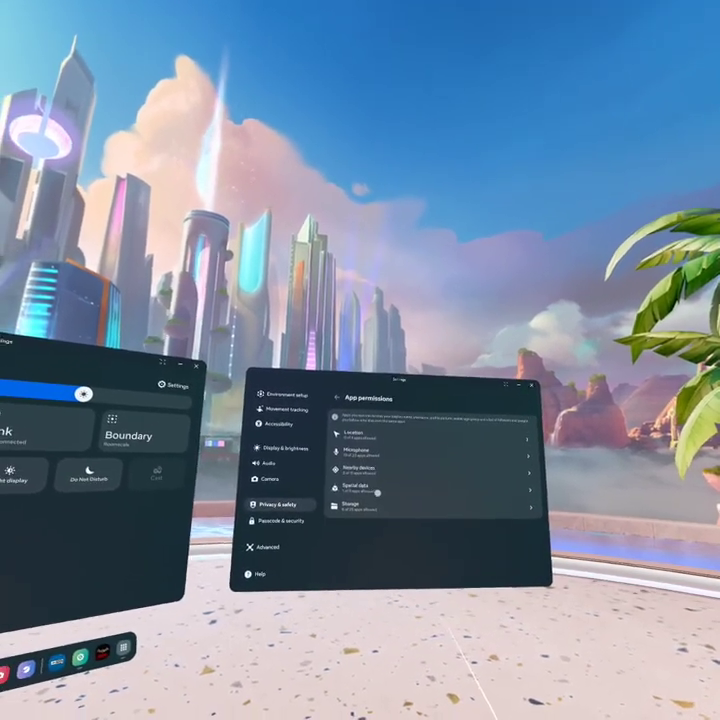
{"action": "left_click", "coordinate": [372, 478]}
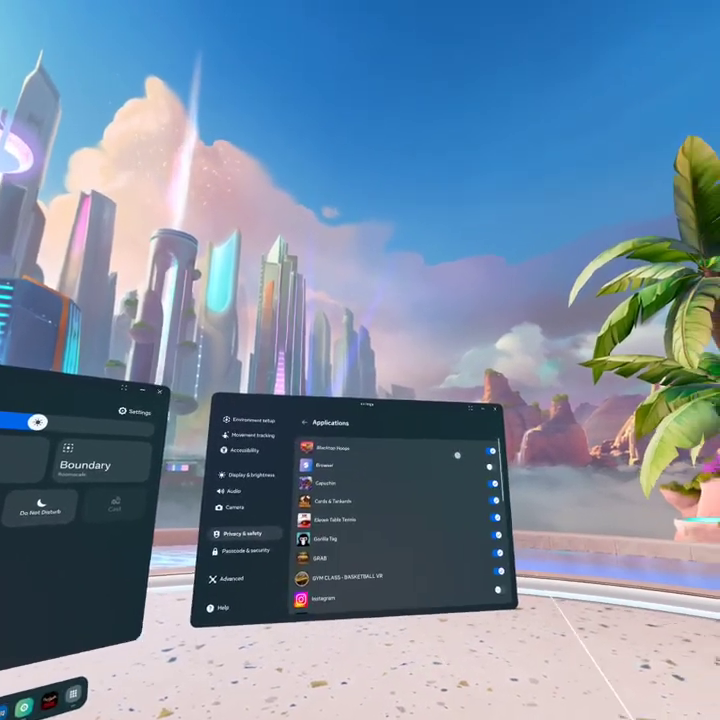
{"action": "scroll", "coordinate": [457, 455], "scroll_direction": "down", "scroll_amount": 1}
{"action": "scroll", "coordinate": [450, 460], "scroll_direction": "down", "scroll_amount": 2}
{"action": "scroll", "coordinate": [480, 487], "scroll_direction": "down", "scroll_amount": 2}
{"action": "scroll", "coordinate": [349, 496], "scroll_direction": "down", "scroll_amount": 2}
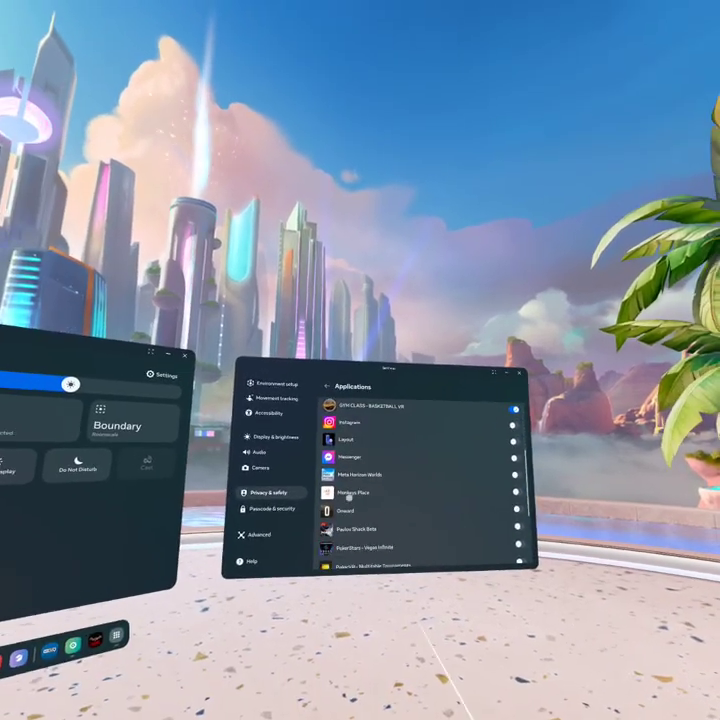
{"action": "scroll", "coordinate": [349, 497], "scroll_direction": "down", "scroll_amount": 2}
{"action": "scroll", "coordinate": [455, 468], "scroll_direction": "down", "scroll_amount": 2}
{"action": "scroll", "coordinate": [407, 498], "scroll_direction": "down", "scroll_amount": 2}
{"action": "scroll", "coordinate": [484, 490], "scroll_direction": "down", "scroll_amount": 1}
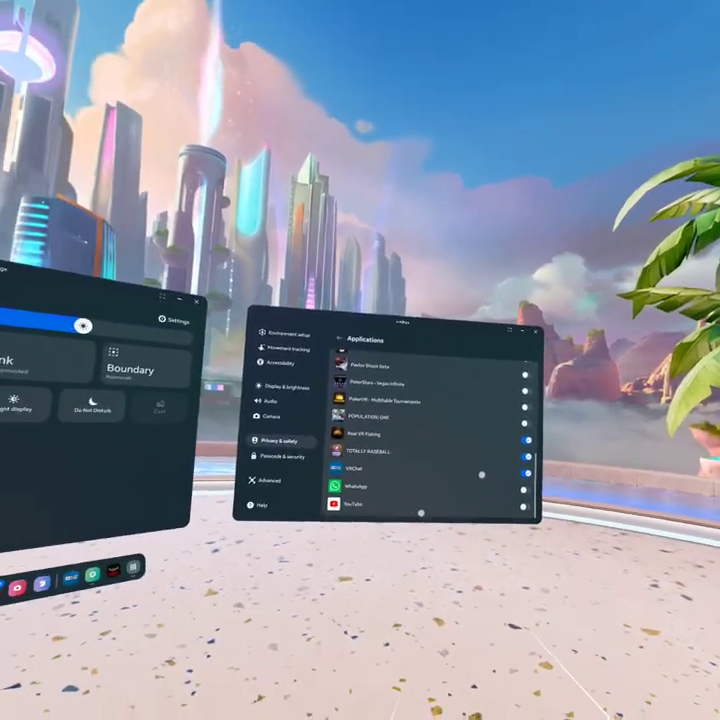
{"action": "scroll", "coordinate": [430, 480], "scroll_direction": "up", "scroll_amount": 3}
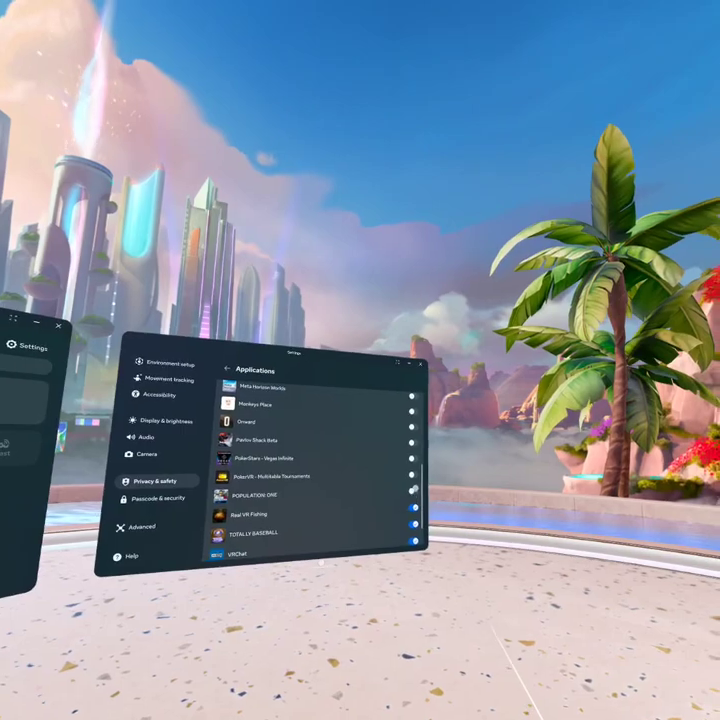
Turn on microphone access for PokerVR - Multitable Tournaments
{"action": "left_click", "coordinate": [412, 477]}
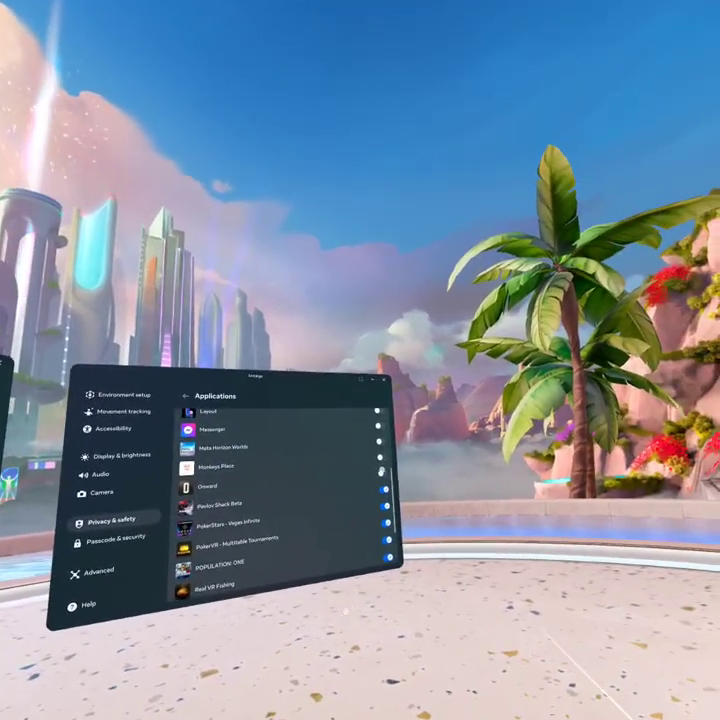
{"action": "scroll", "coordinate": [499, 519], "scroll_direction": "up", "scroll_amount": 3}
{"action": "scroll", "coordinate": [499, 519], "scroll_direction": "up", "scroll_amount": 2}
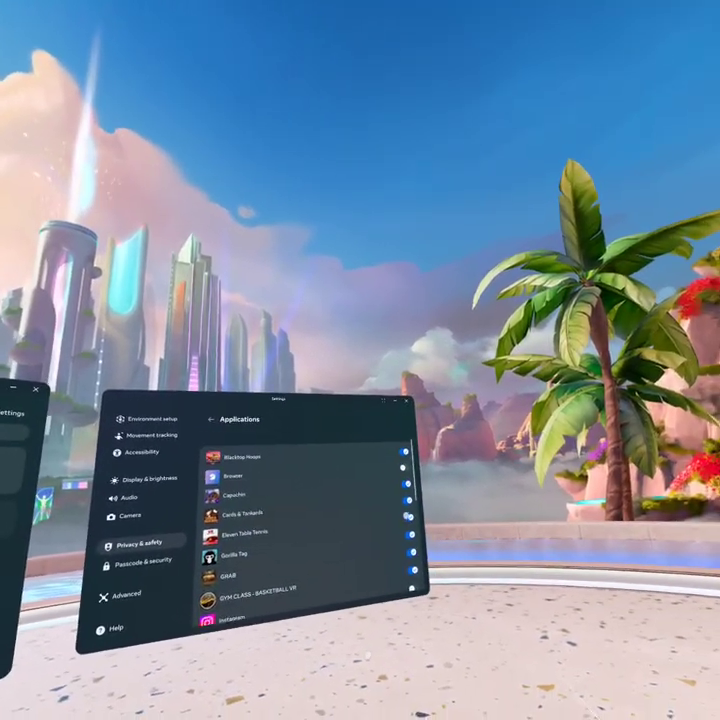
{"action": "scroll", "coordinate": [496, 500], "scroll_direction": "down", "scroll_amount": 1}
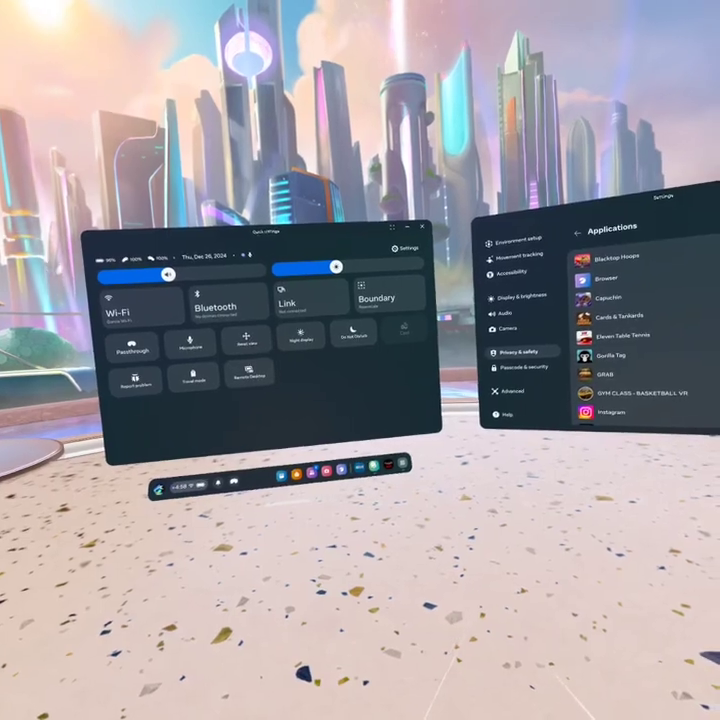
Close the Settings window with its X button
{"action": "left_click", "coordinate": [385, 466]}
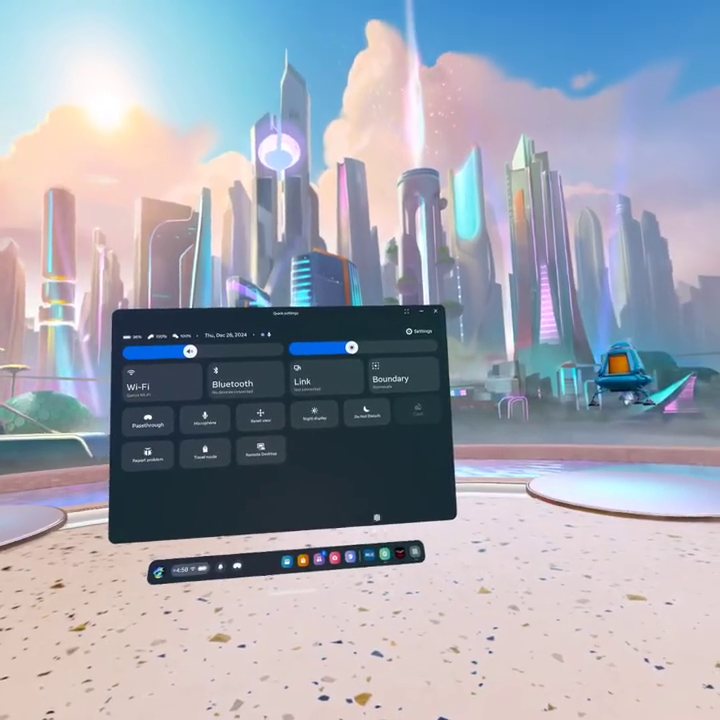